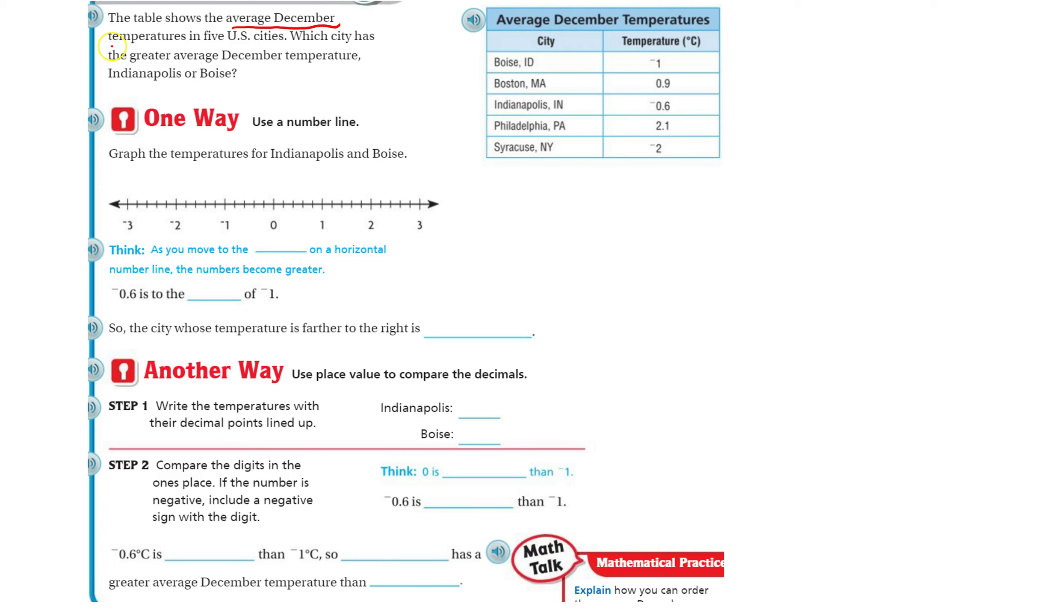
Underline 'average December temperatures in five U.S. cities' in red in the problem statement.
drag(108, 41, 264, 41)
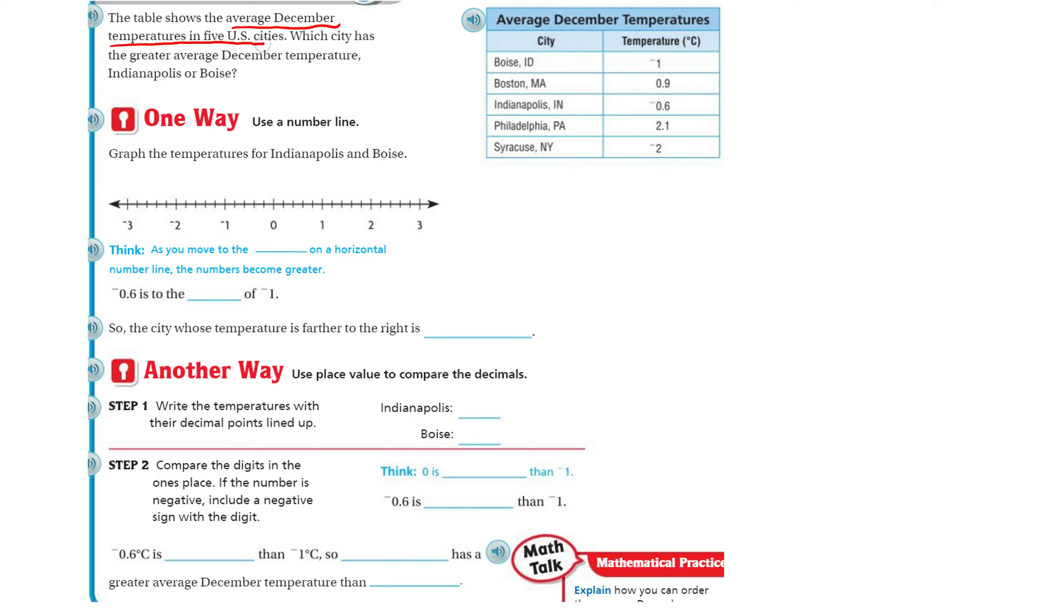